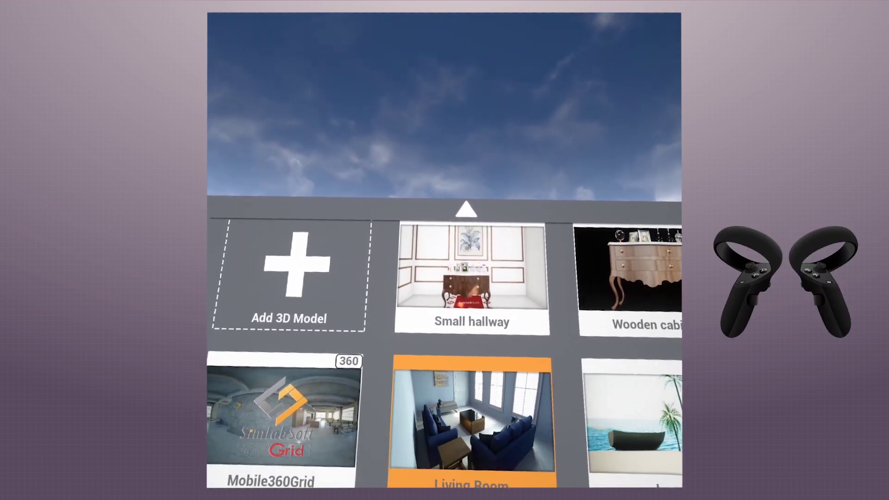
# Step: Close the Living Room details card to return to the model gallery
pyautogui.scroll(-1, 444, 294)
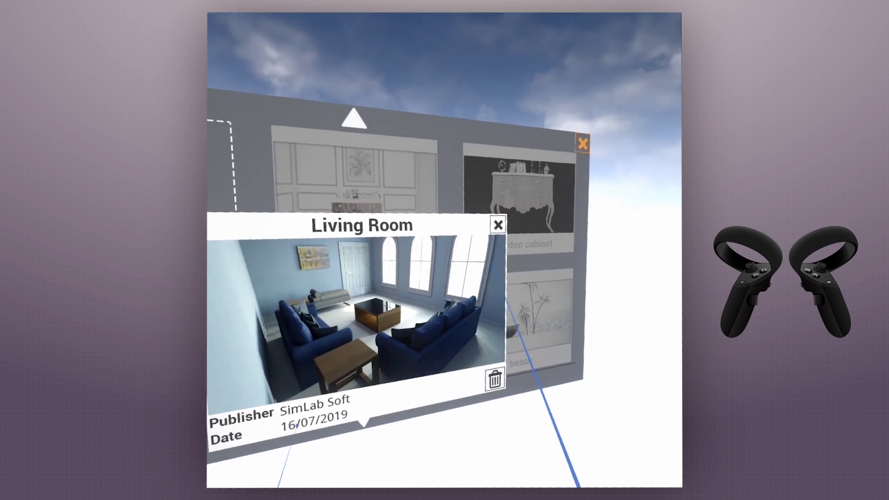
pyautogui.click(497, 235)
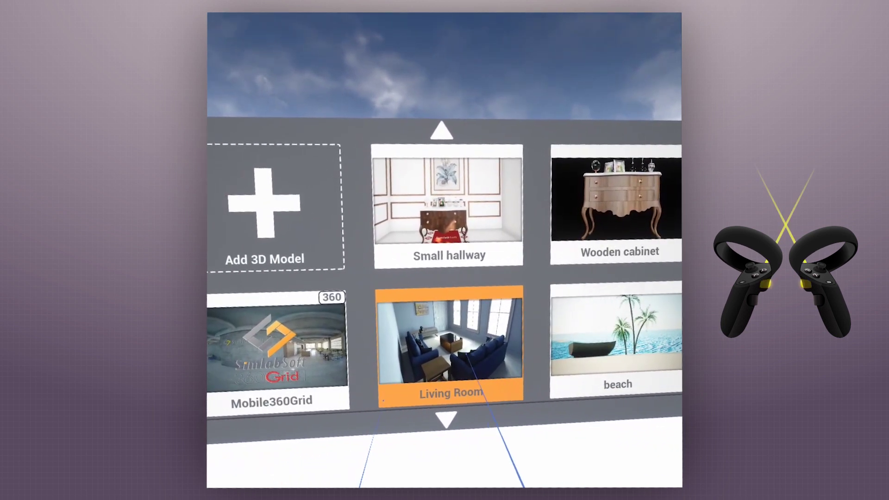
# Step: Load the Living Room model from its gallery tile
pyautogui.click(386, 397)
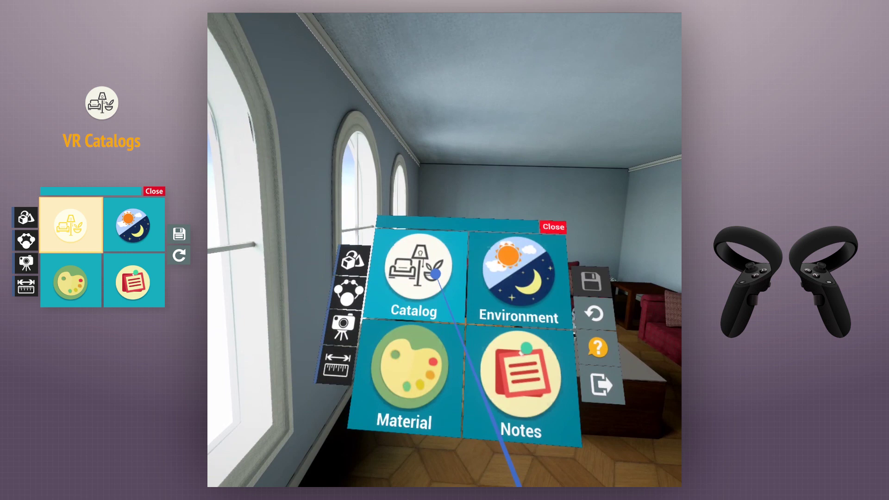
# Step: Place a white chair by the windows, rotated about 60°, and duplicate it beside the original
pyautogui.click(435, 274)
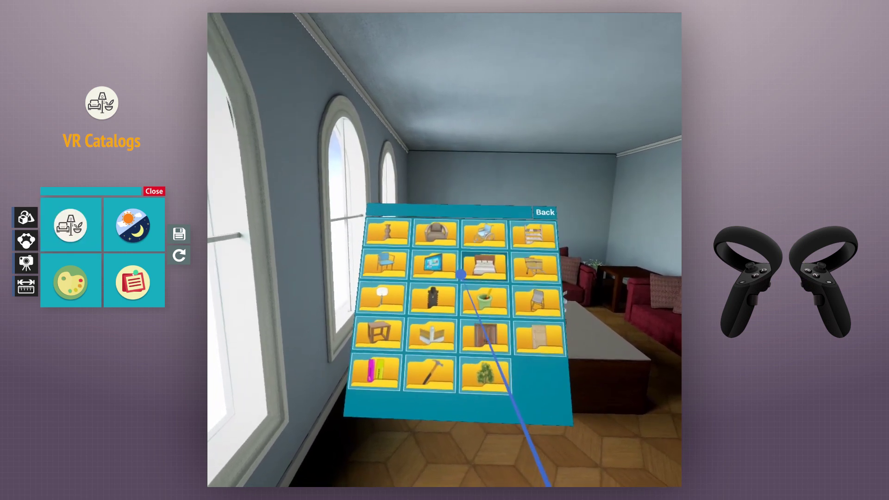
pyautogui.click(424, 232)
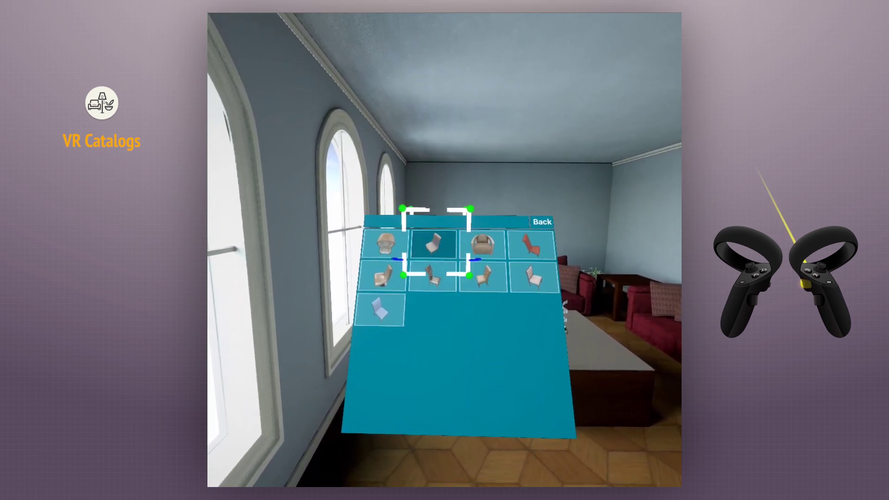
pyautogui.click(411, 253)
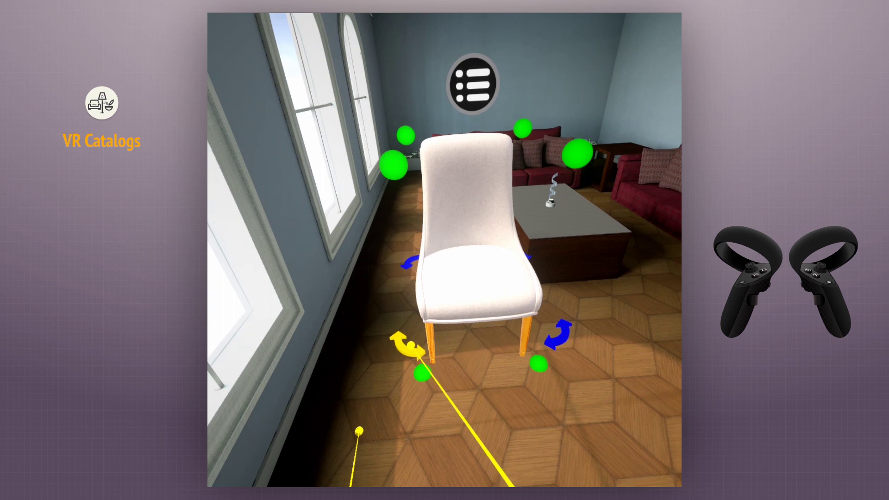
pyautogui.moveTo(406, 347); pyautogui.dragTo(514, 357)
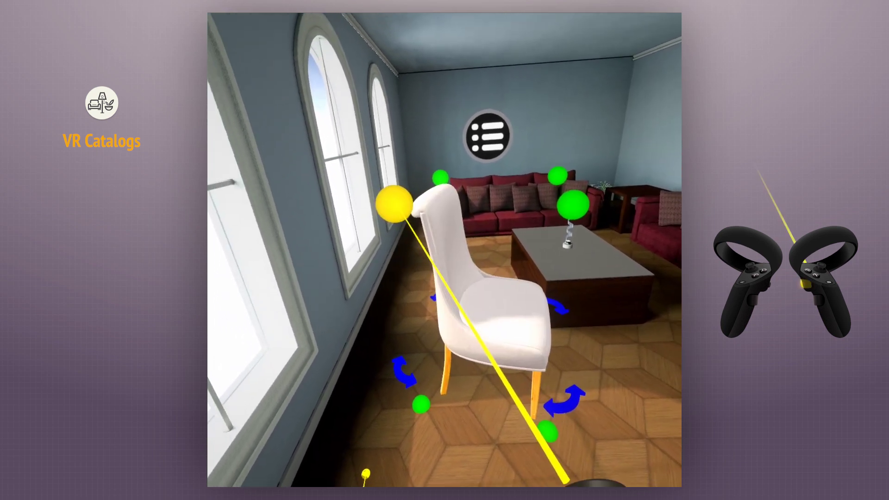
pyautogui.moveTo(416, 238); pyautogui.dragTo(383, 222)
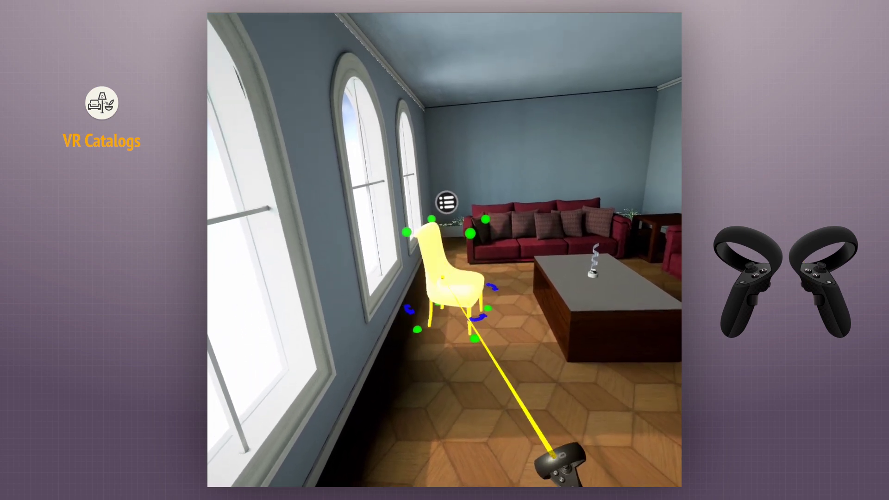
pyautogui.click(433, 176)
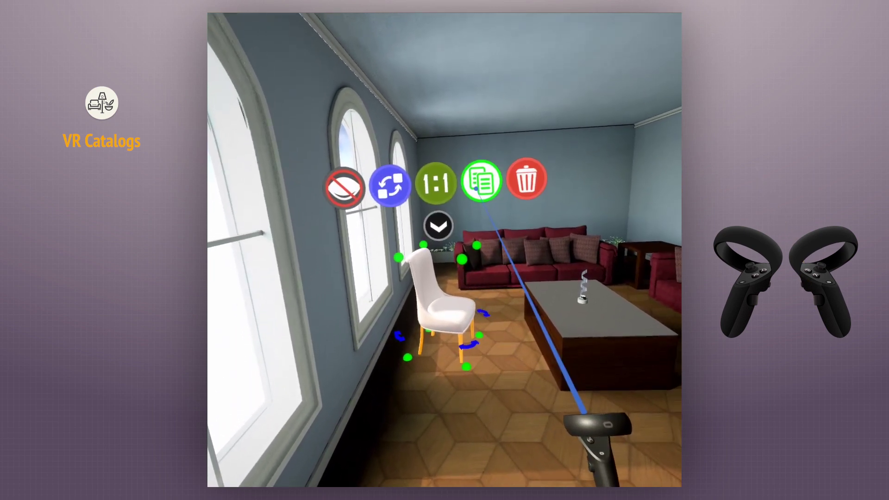
pyautogui.moveTo(472, 194); pyautogui.dragTo(407, 315)
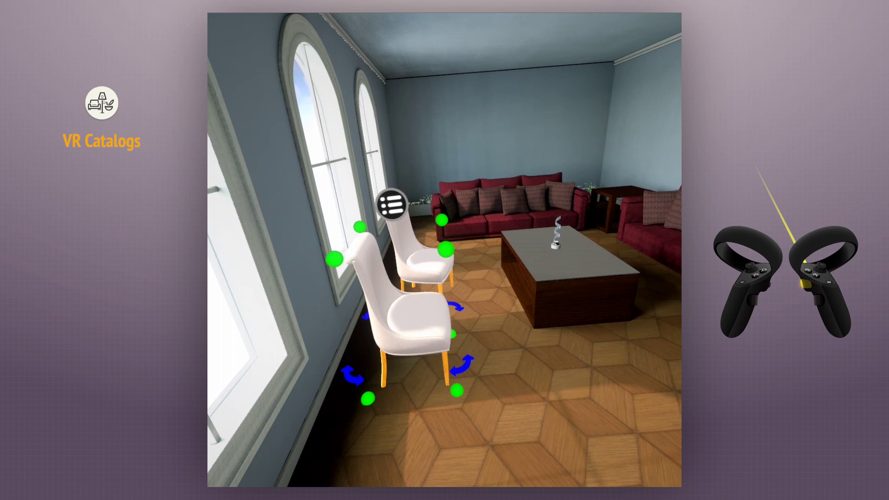
# Step: Add a pendant lamp from the catalog's lamp category
pyautogui.click(421, 255)
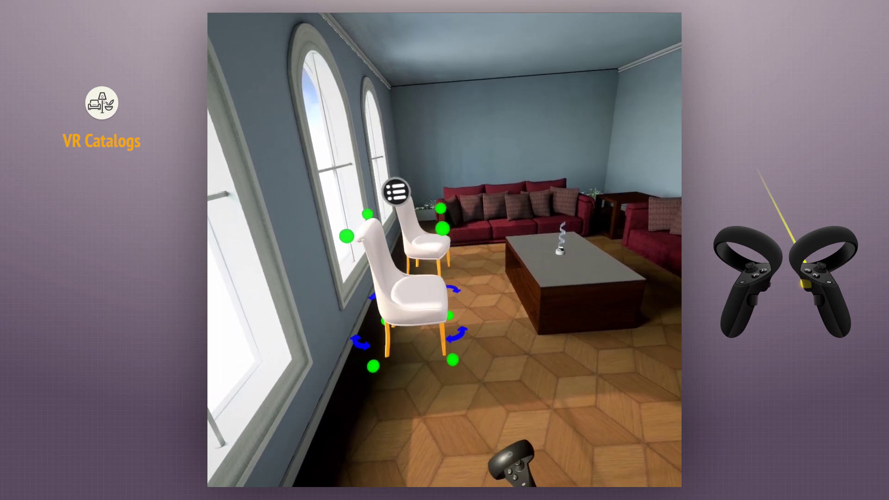
pyautogui.press('m')
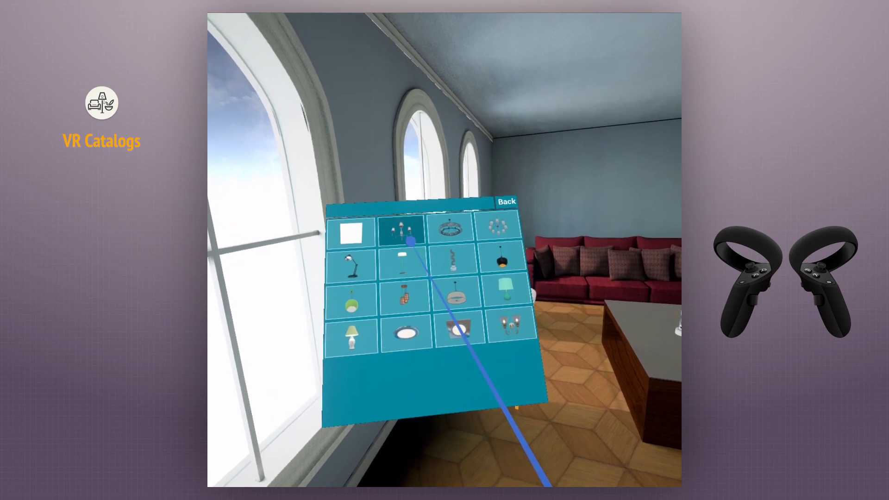
pyautogui.click(415, 296)
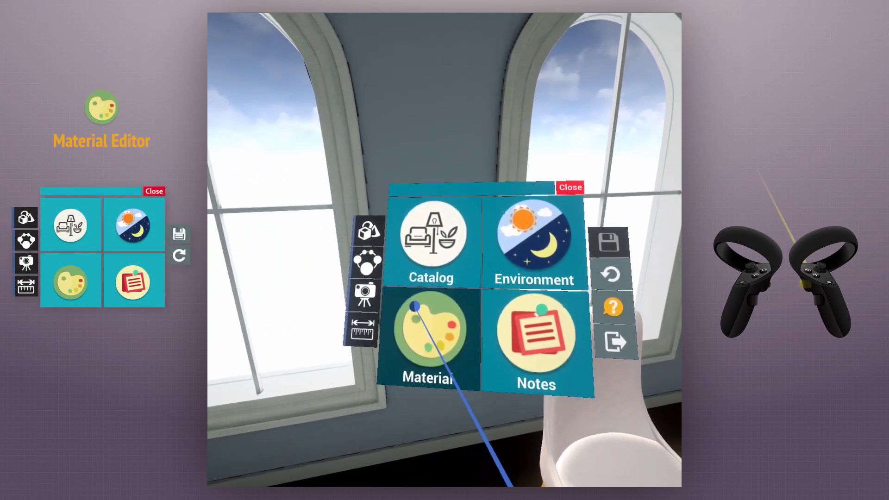
# Step: Recolor the window chairs by choosing a red hue and lowering the brightness twice
pyautogui.click(409, 300)
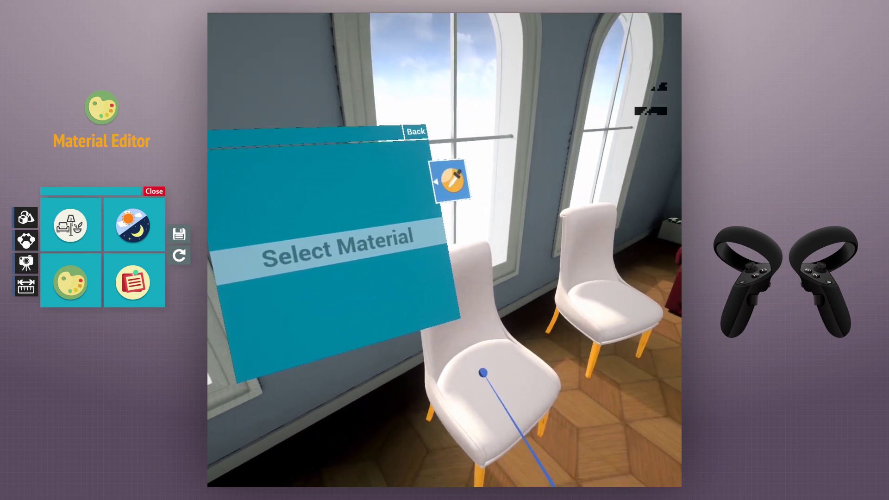
pyautogui.click(484, 361)
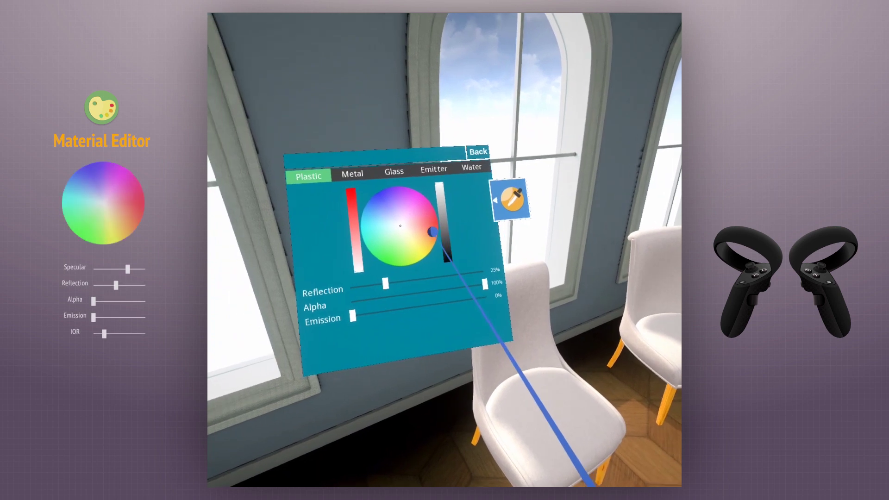
pyautogui.moveTo(433, 232); pyautogui.dragTo(375, 221)
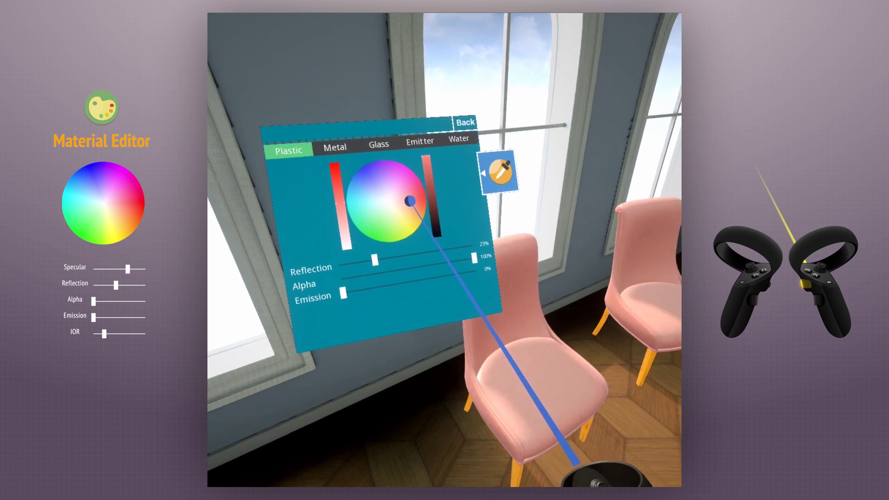
pyautogui.moveTo(421, 191); pyautogui.dragTo(426, 200)
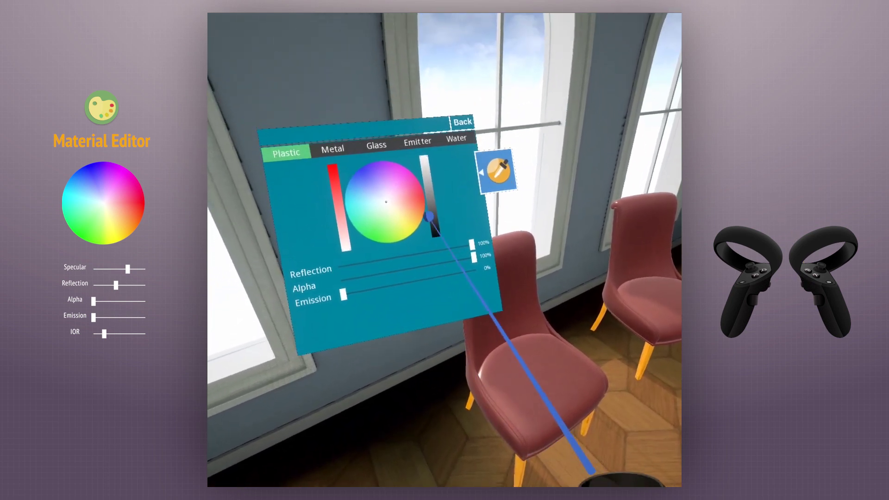
pyautogui.moveTo(421, 167); pyautogui.dragTo(424, 172)
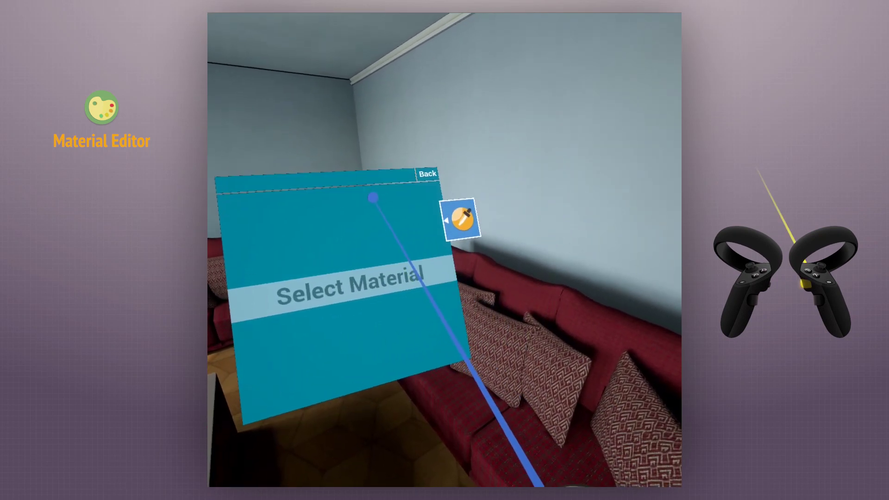
# Step: Sample the patterned cushion's material and the red sofa's fabric with the eyedropper
pyautogui.click(456, 216)
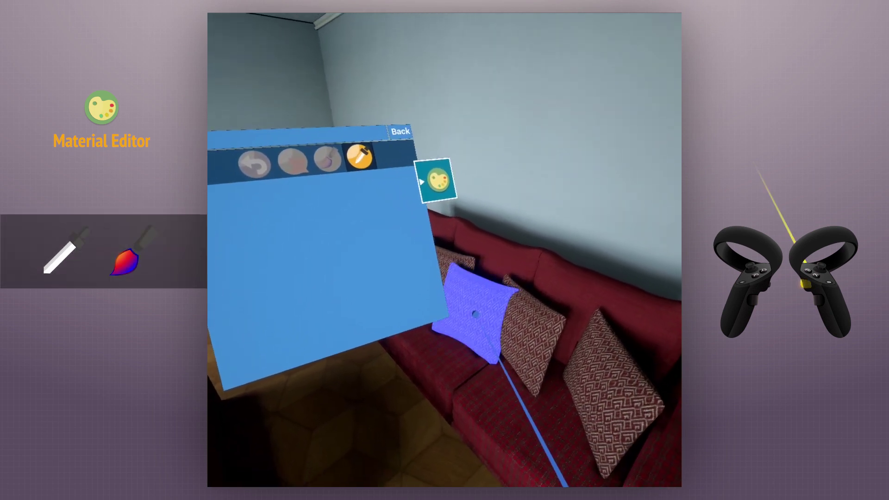
pyautogui.click(484, 315)
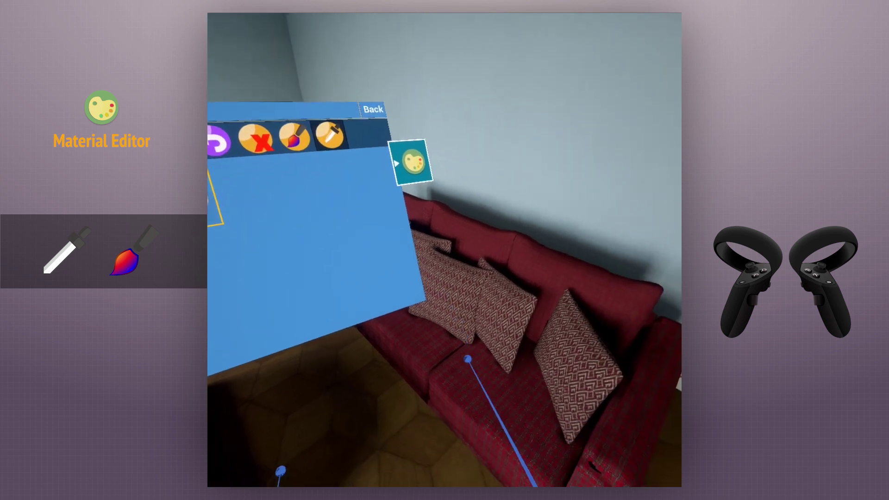
pyautogui.click(471, 377)
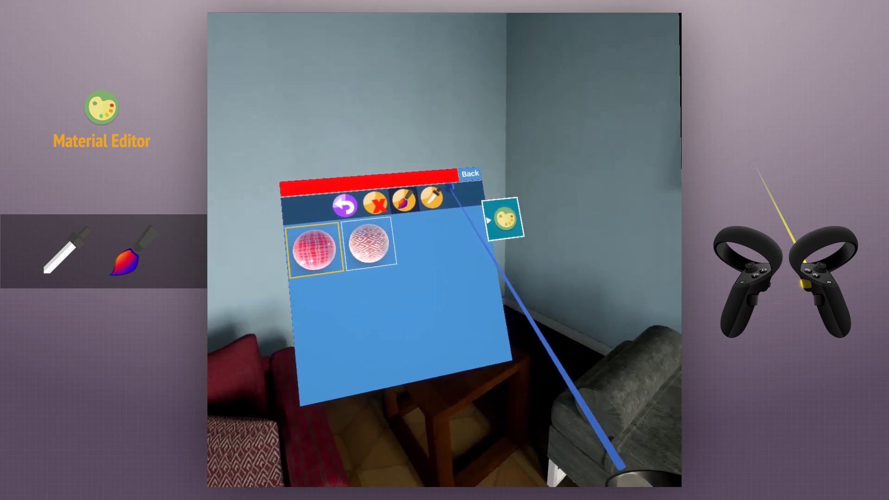
# Step: Paint the sofa with the first sampled patterned material, then select the second material
pyautogui.click(392, 239)
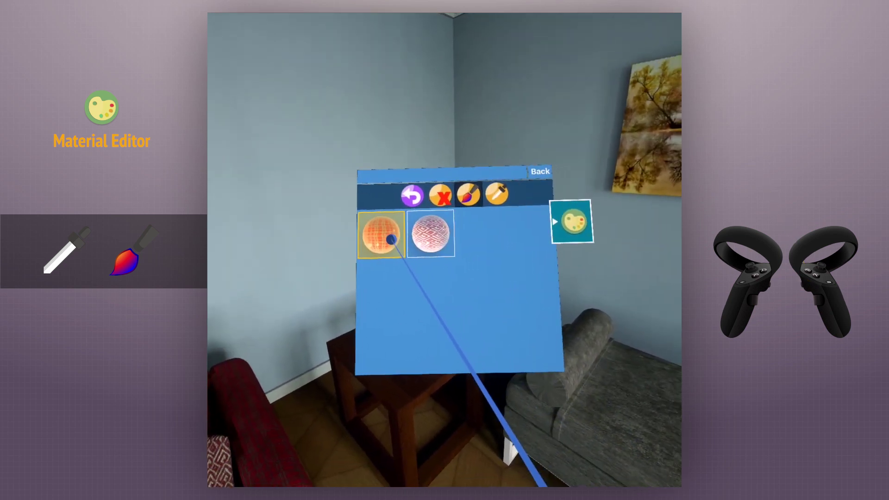
pyautogui.click(505, 375)
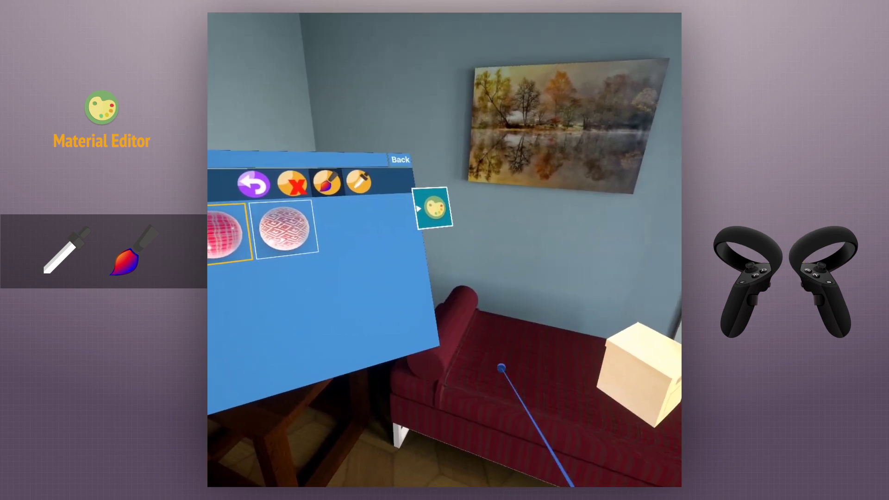
pyautogui.click(385, 238)
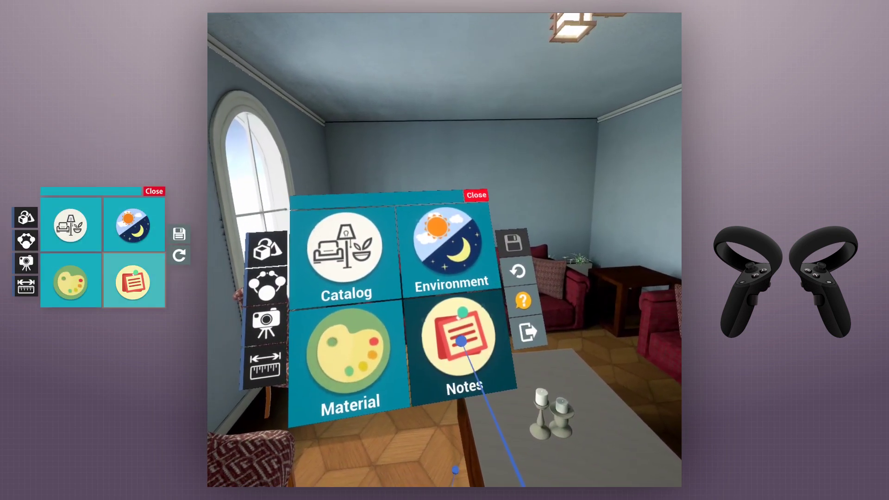
# Step: Open the VR Notes list from the main menu's Notes tile
pyautogui.click(458, 349)
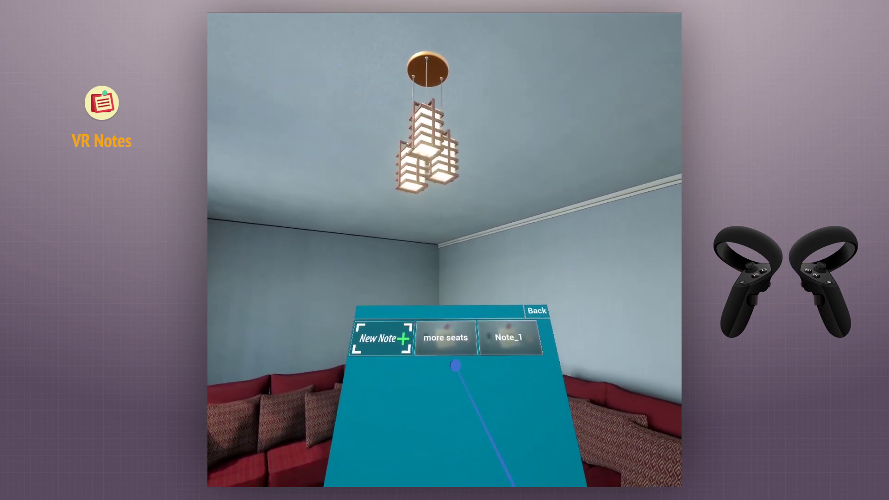
# Step: Retitle Note_1 to 'roof lights' using the virtual keyboard
pyautogui.moveTo(491, 331)
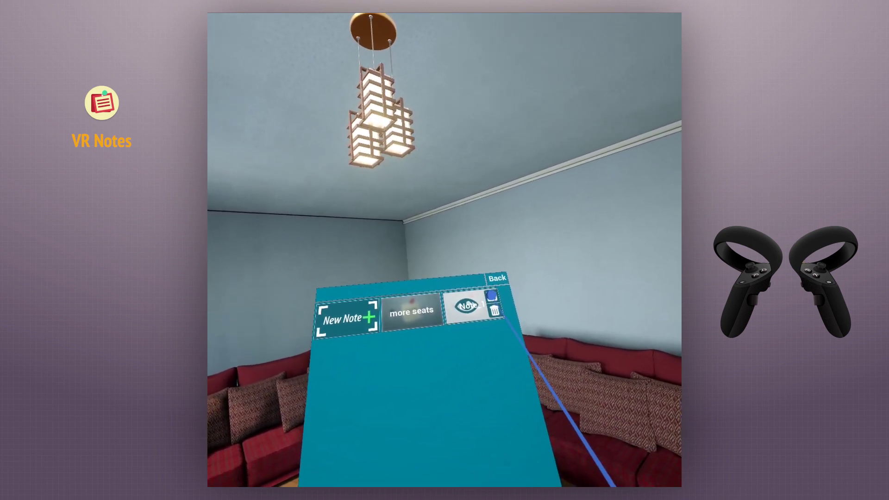
pyautogui.click(497, 287)
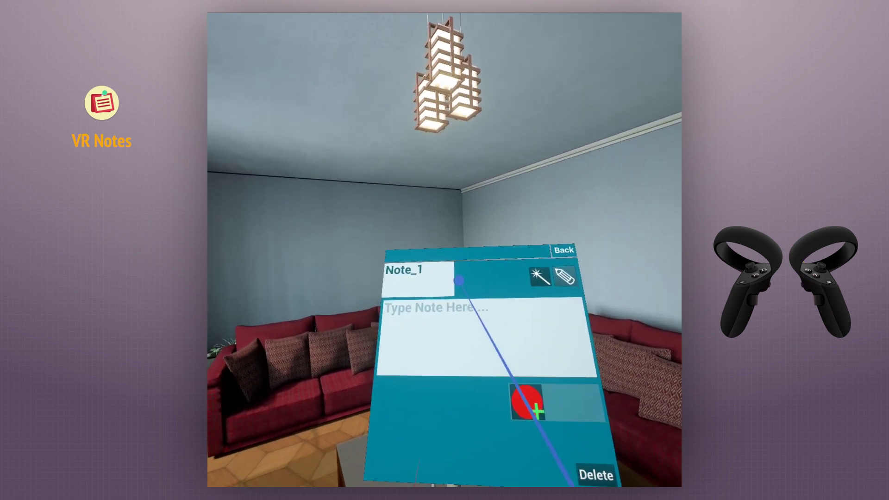
pyautogui.click(442, 278)
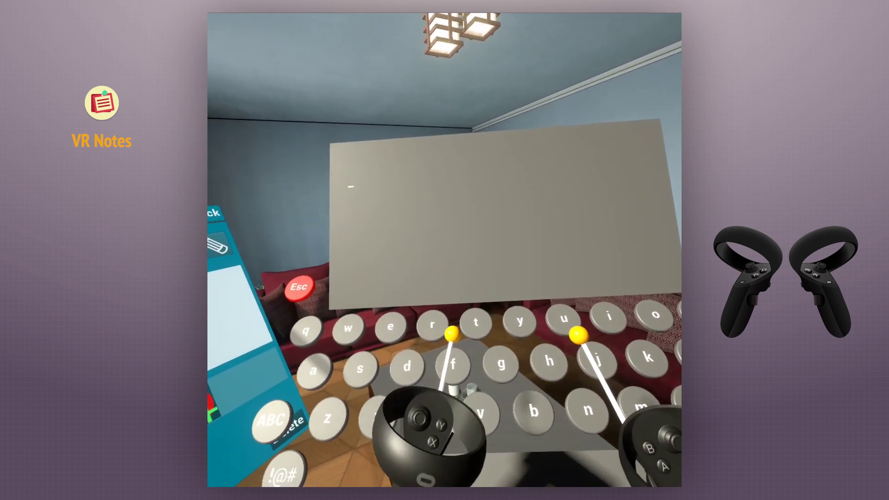
pyautogui.write('r')
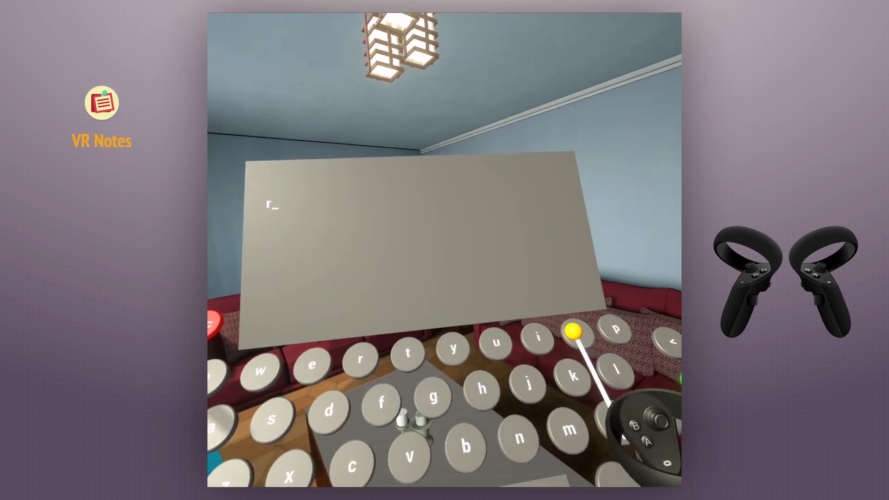
pyautogui.write('oof')
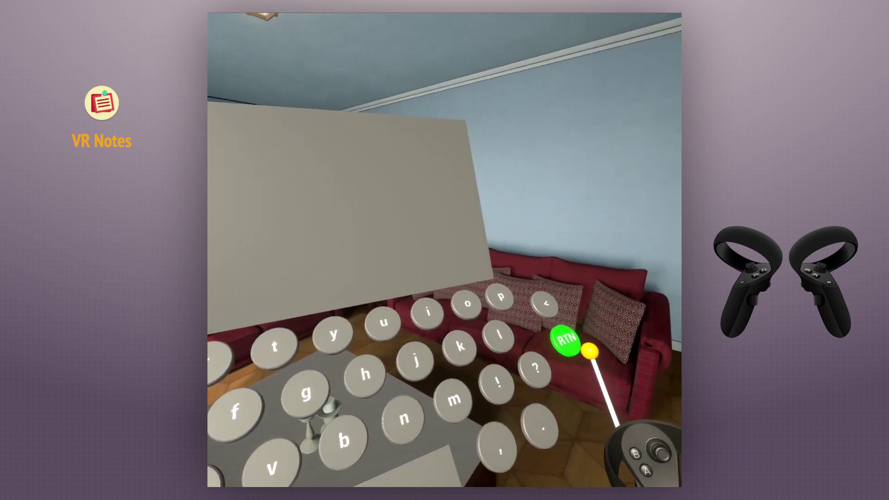
pyautogui.click(555, 341)
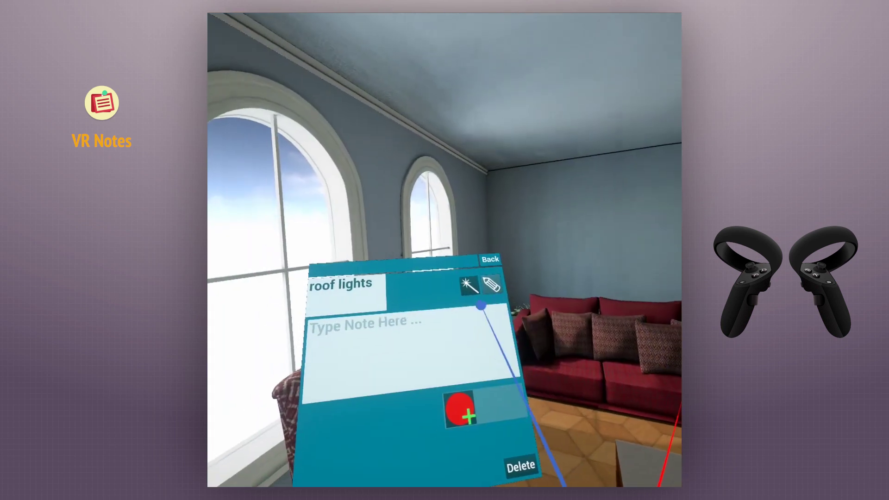
# Step: Start writing the note's body text in the Type Note Here field
pyautogui.click(450, 314)
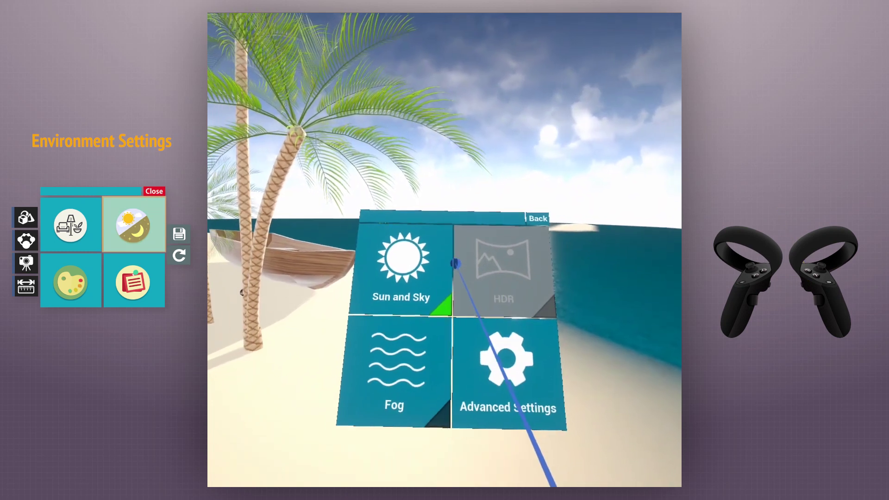
# Step: Set beach Sun and Sky to 20% elevation, 50% sun strength and 14% sky strength
pyautogui.click(421, 248)
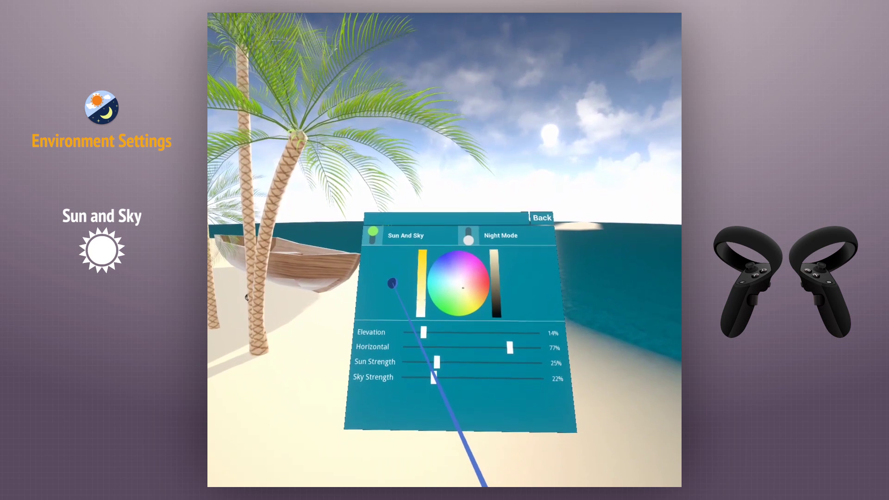
pyautogui.moveTo(416, 329); pyautogui.dragTo(378, 366)
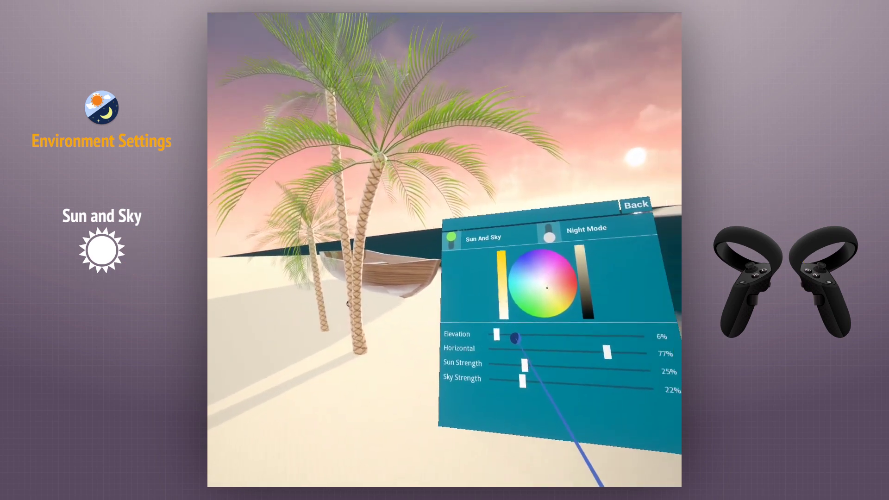
pyautogui.moveTo(472, 313); pyautogui.dragTo(522, 344)
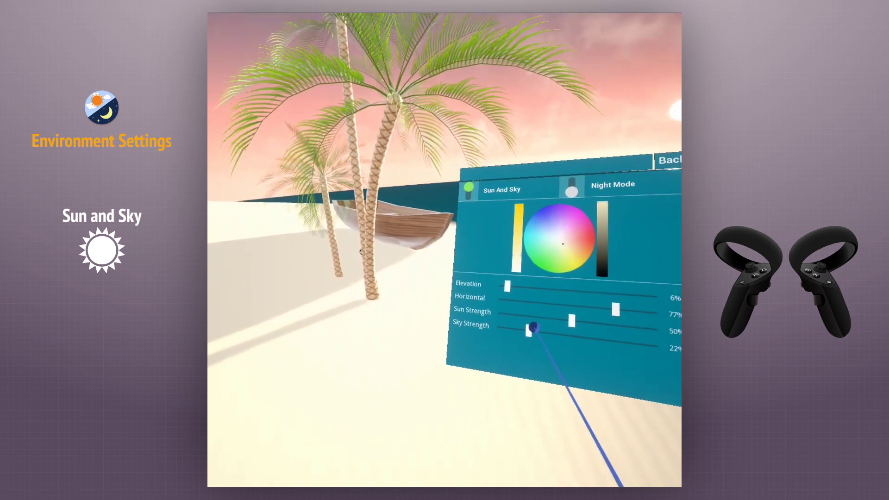
pyautogui.moveTo(528, 330); pyautogui.dragTo(468, 337)
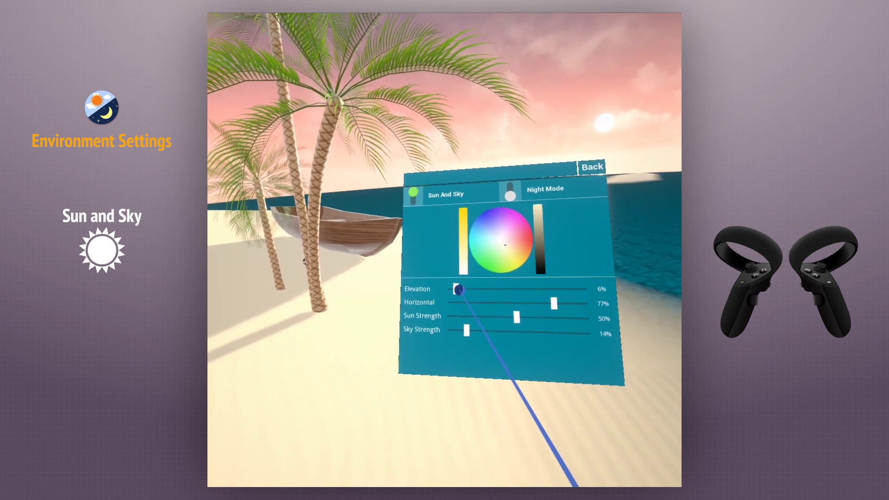
pyautogui.moveTo(458, 290); pyautogui.dragTo(470, 295)
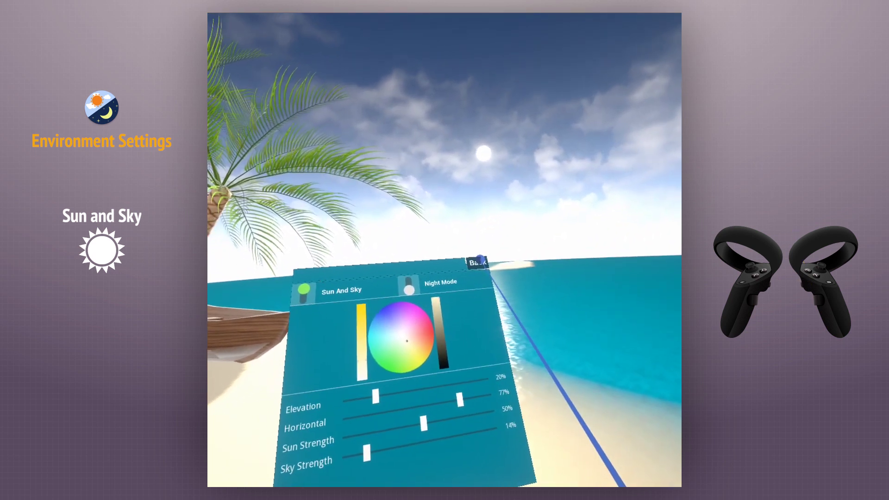
pyautogui.moveTo(456, 271)
pyautogui.mouseDown()
pyautogui.moveTo(379, 278)
pyautogui.moveTo(444, 273)
pyautogui.mouseUp()
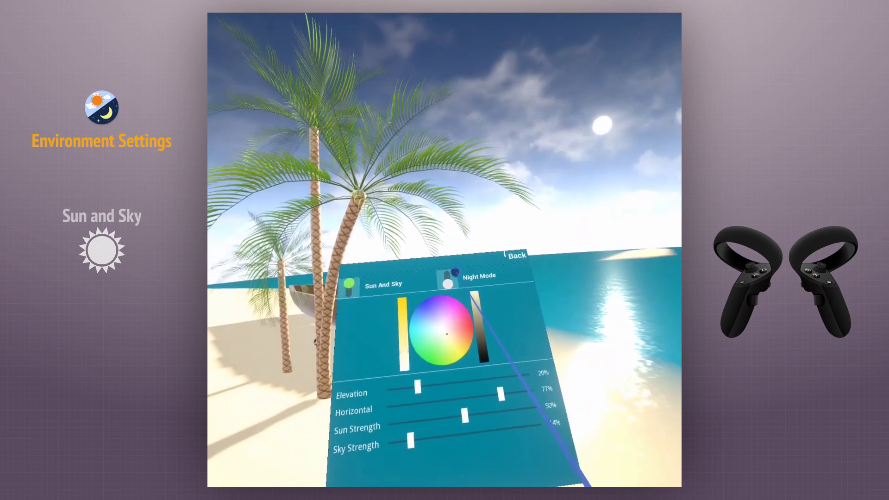
pyautogui.click(440, 278)
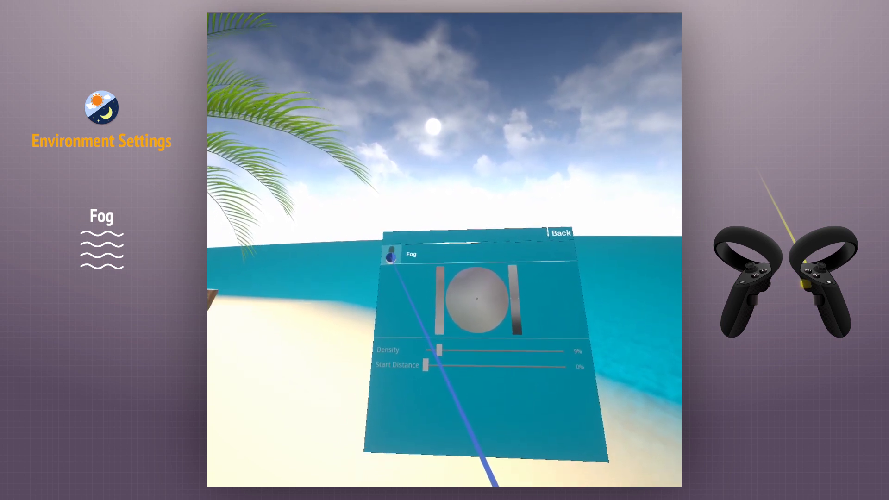
# Step: Enable Fog and raise its Density to about 90%, making the beach sky hazy grey
pyautogui.click(391, 254)
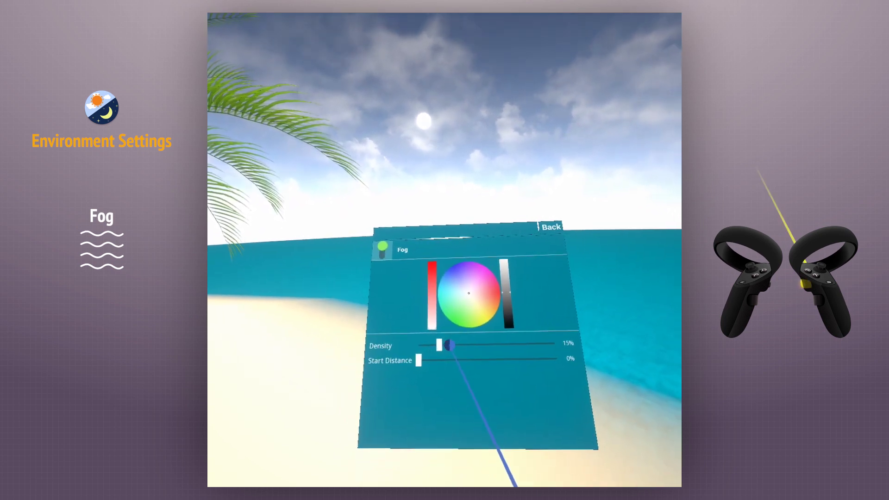
pyautogui.moveTo(449, 344); pyautogui.dragTo(427, 461)
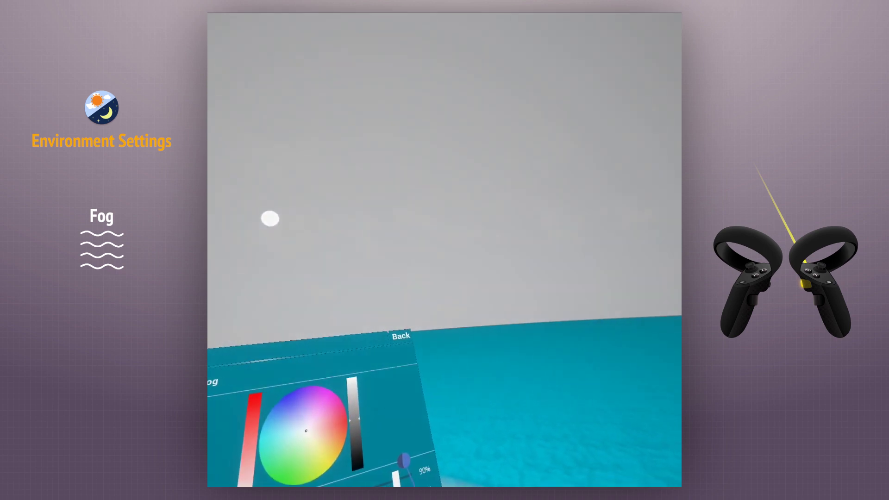